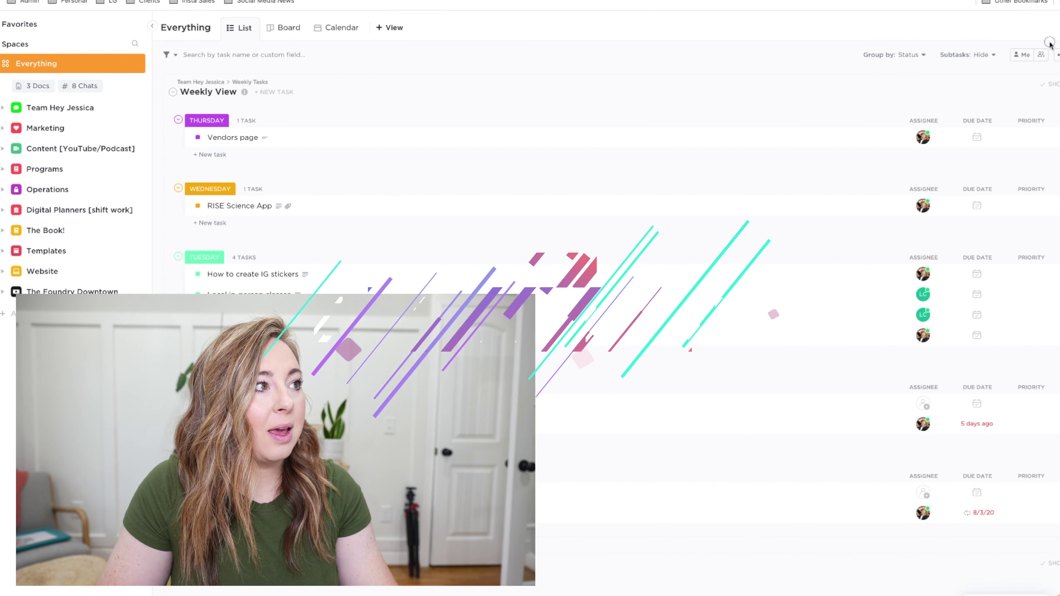
# - Show the tasks of the Everything area in Calendar view
pyautogui.click(332, 29)
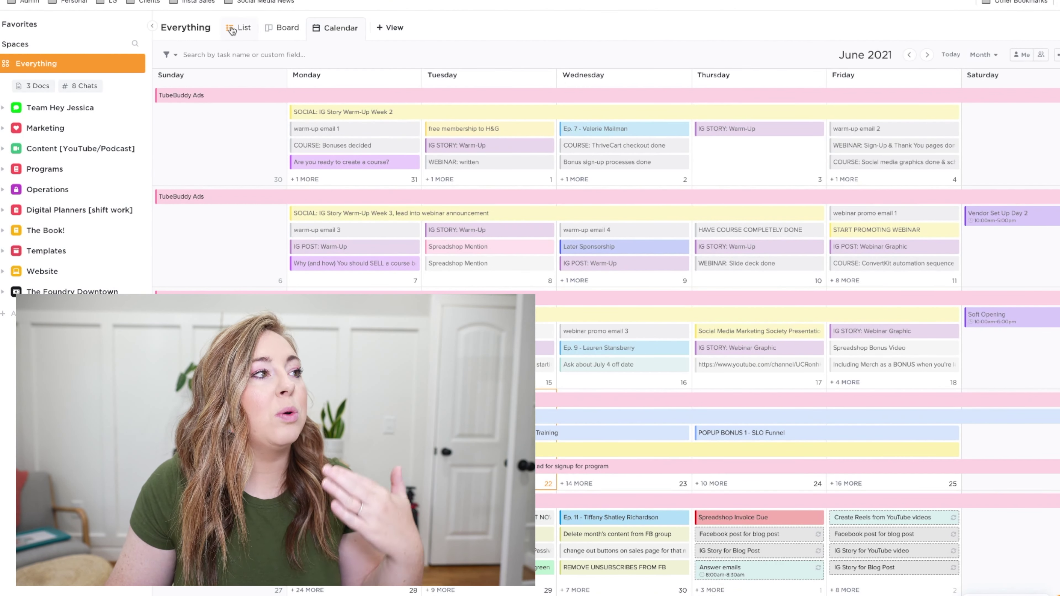
pyautogui.click(240, 27)
pyautogui.click(347, 28)
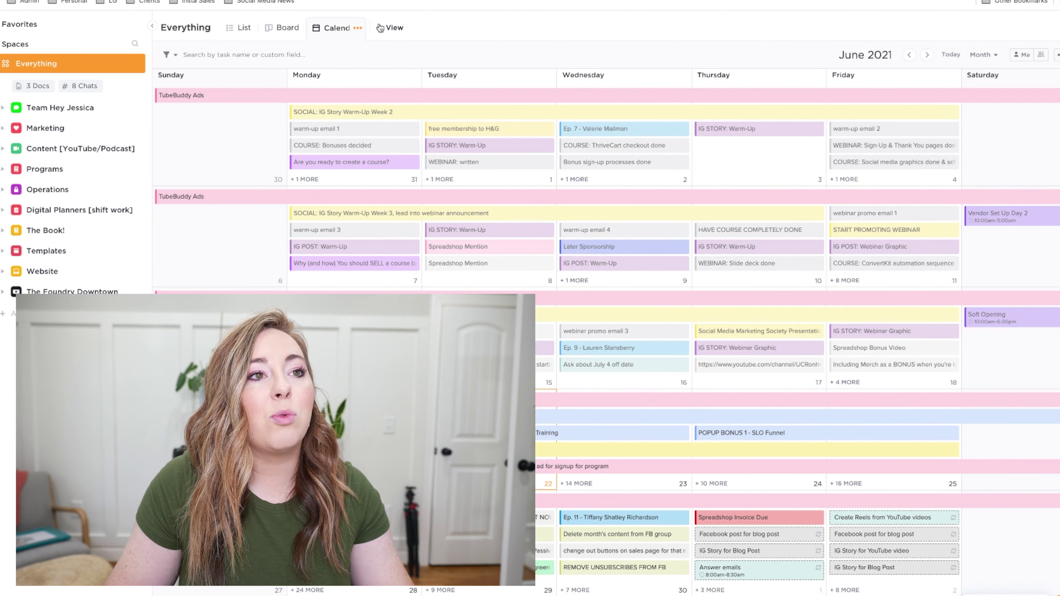
# - Turn on Me mode for the Everything calendar and look through its view settings
pyautogui.click(1023, 57)
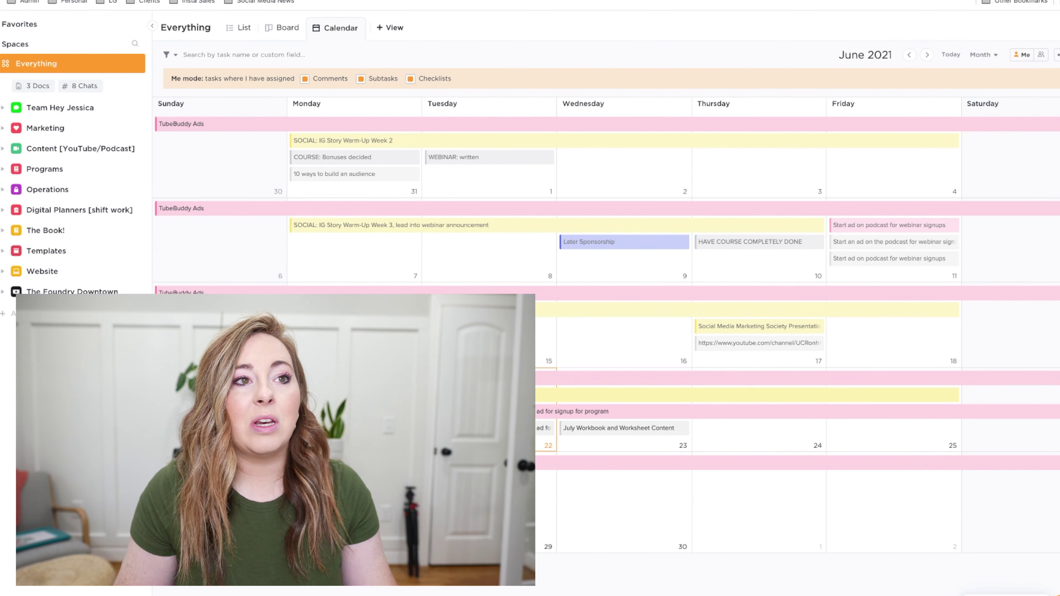
pyautogui.click(1058, 54)
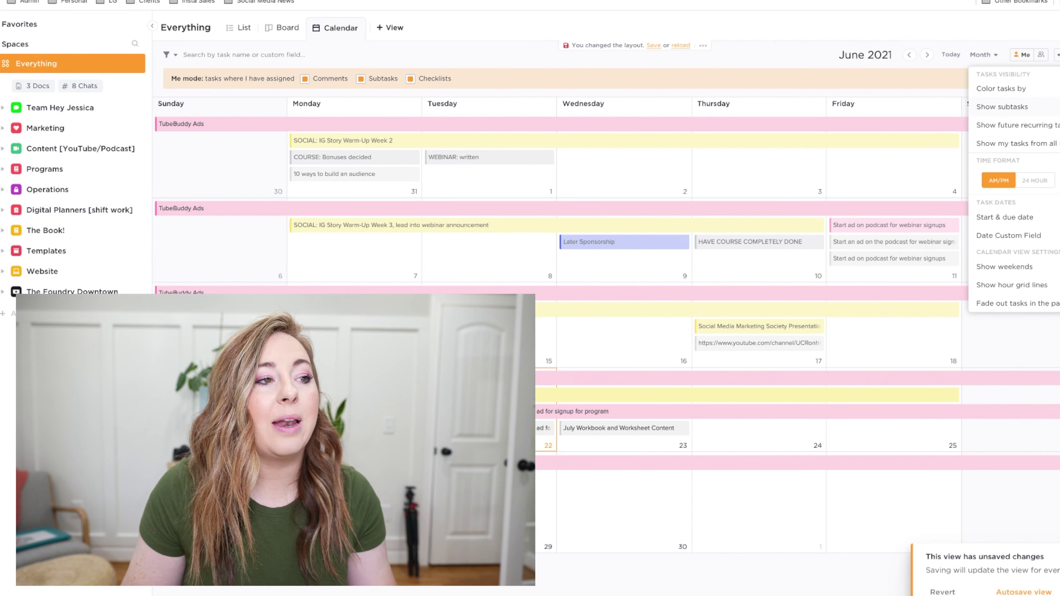
pyautogui.click(994, 43)
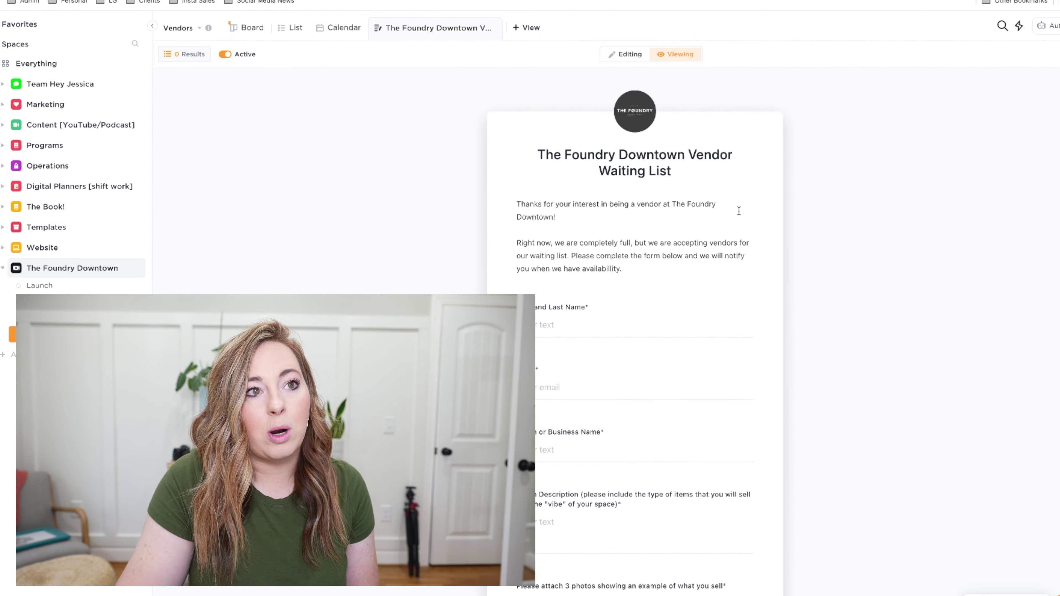
# - Review The Foundry Downtown vendor waiting list form from title to submission, plus the Waiting List card on the Vendors board
pyautogui.scroll(-1, 777, 167)
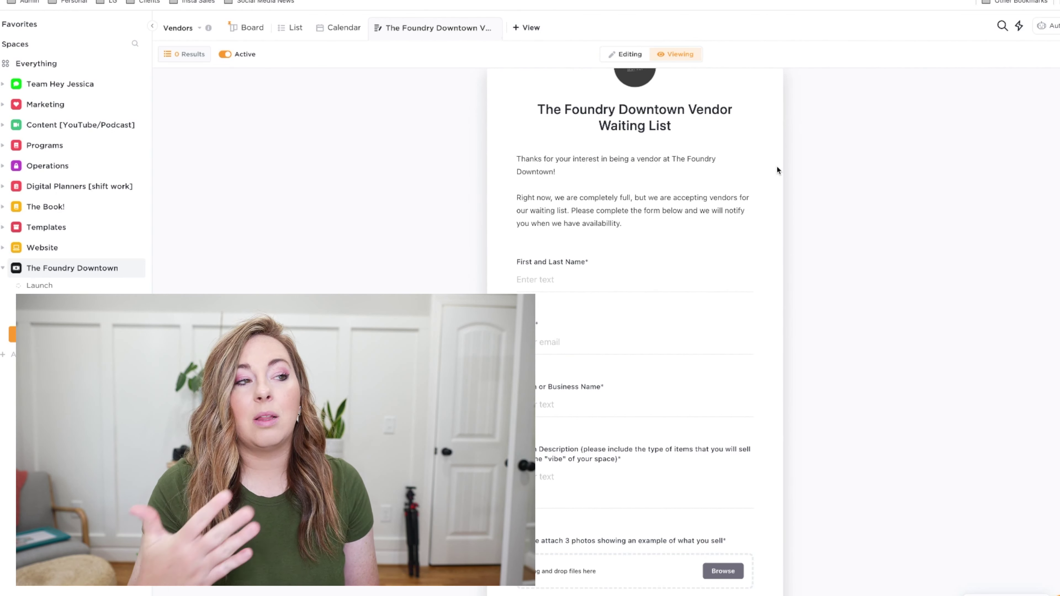
pyautogui.scroll(1, 751, 192)
pyautogui.scroll(-2, 647, 250)
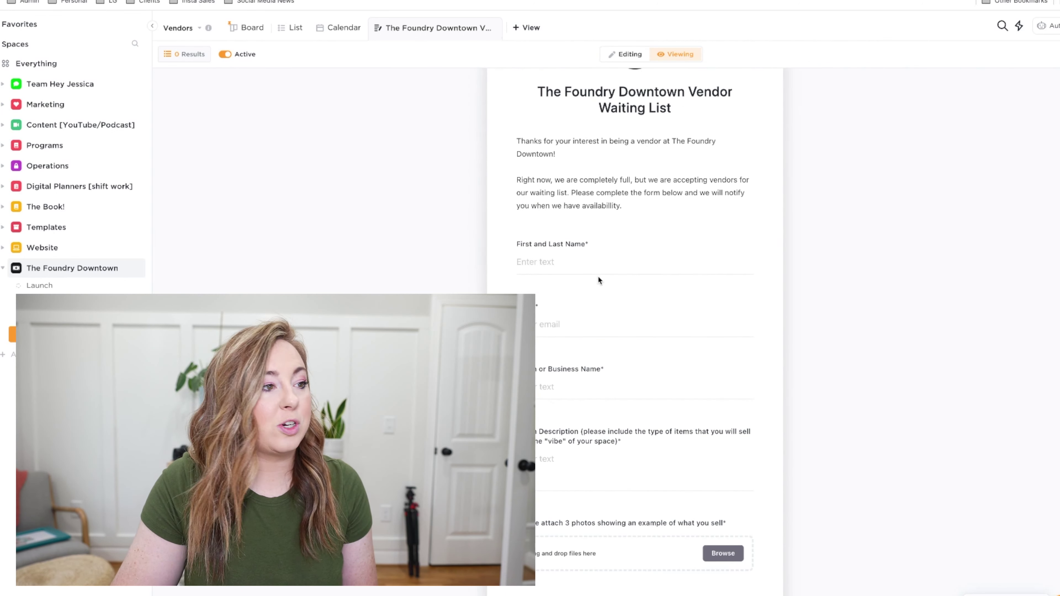
pyautogui.scroll(-2, 581, 261)
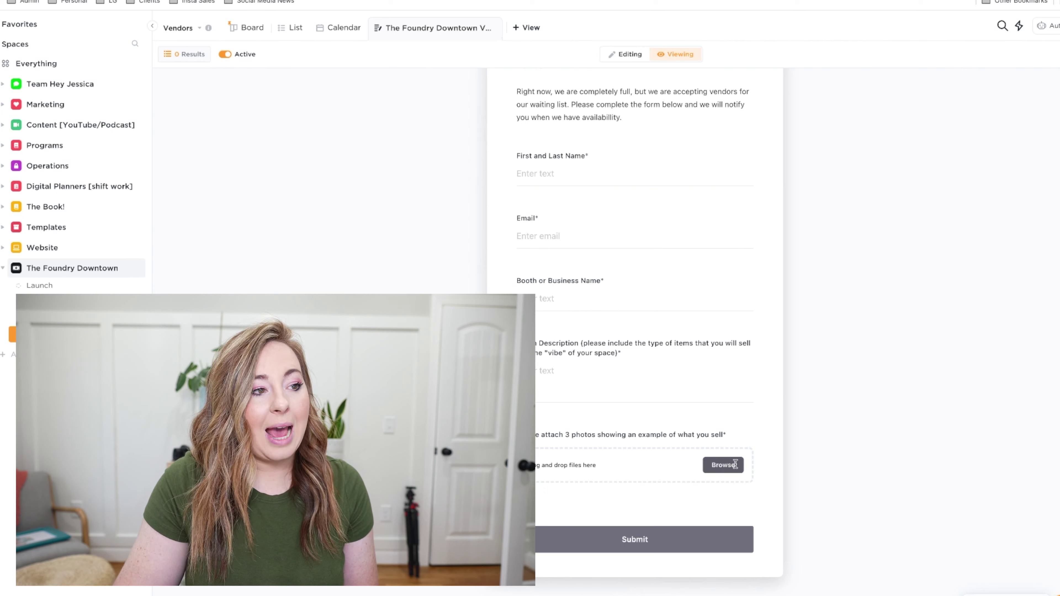
pyautogui.scroll(2, 668, 522)
pyautogui.scroll(2, 783, 480)
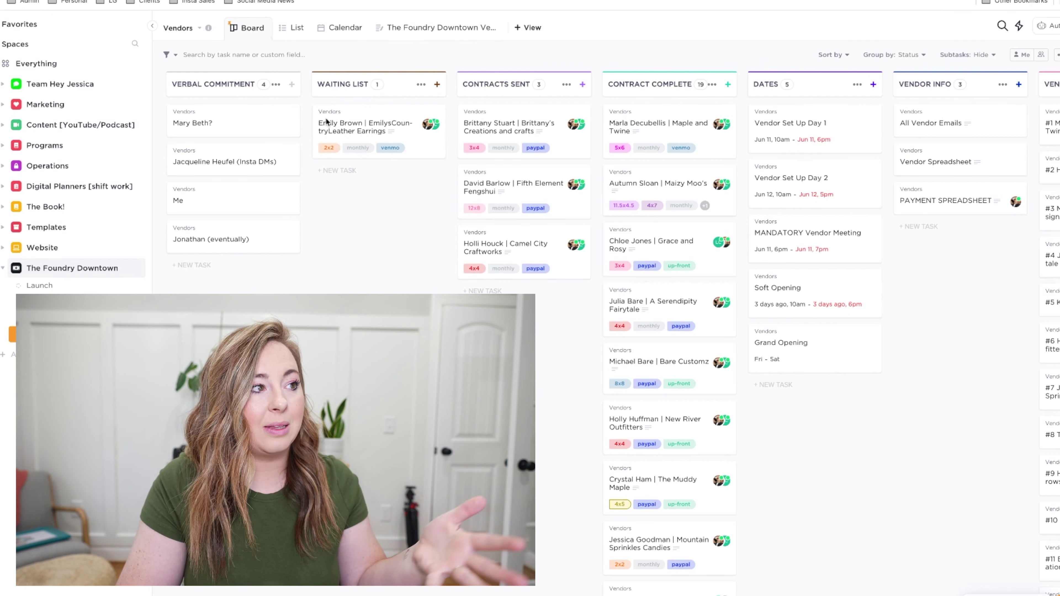
pyautogui.moveTo(344, 165)
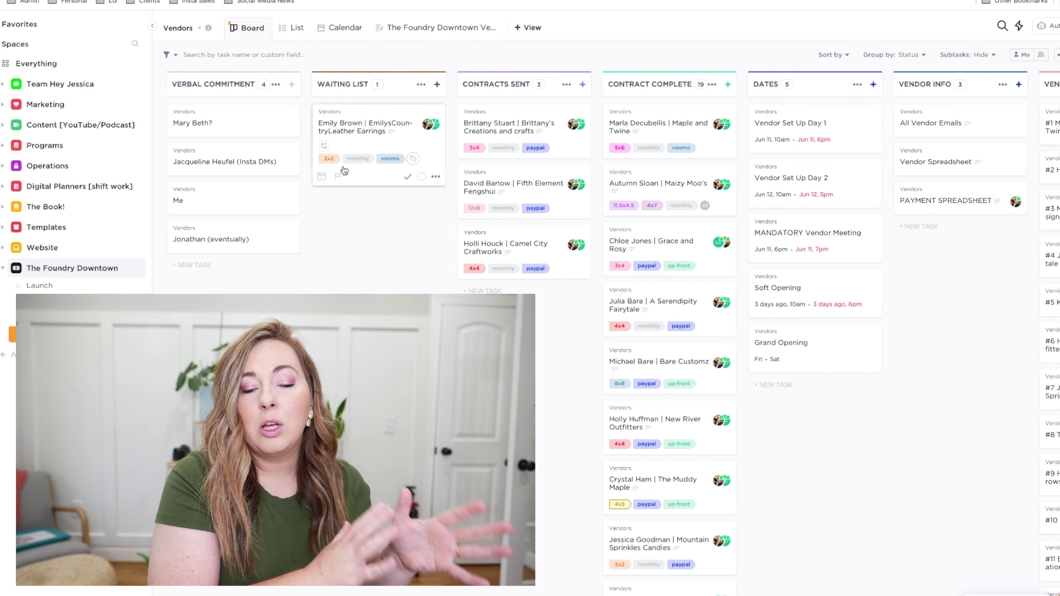
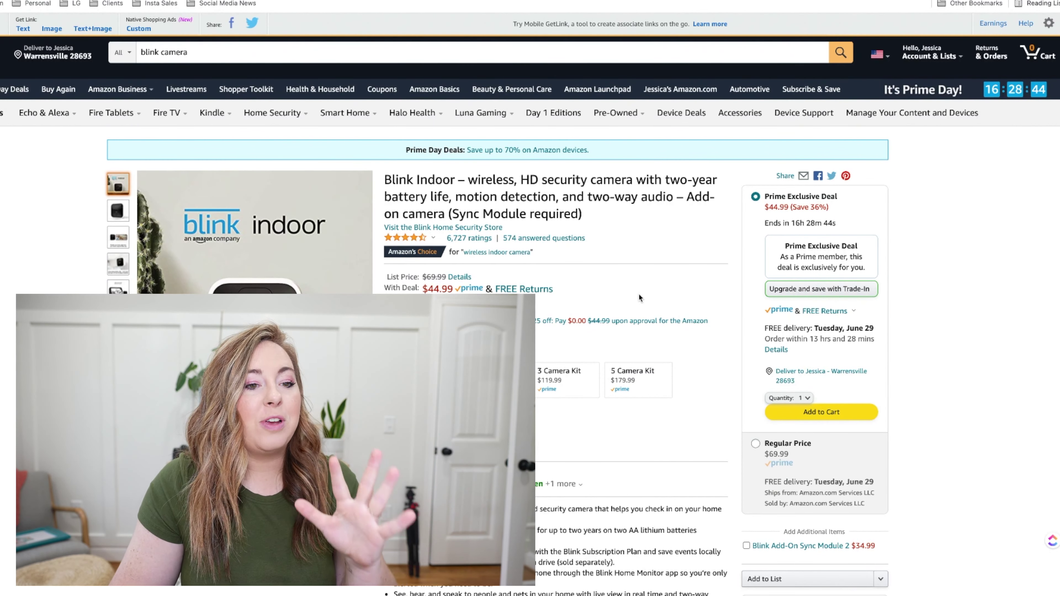
# - Look through the ClickUp extension's quick actions and its notepad on the Blink Indoor Amazon product page
pyautogui.moveTo(1053, 543)
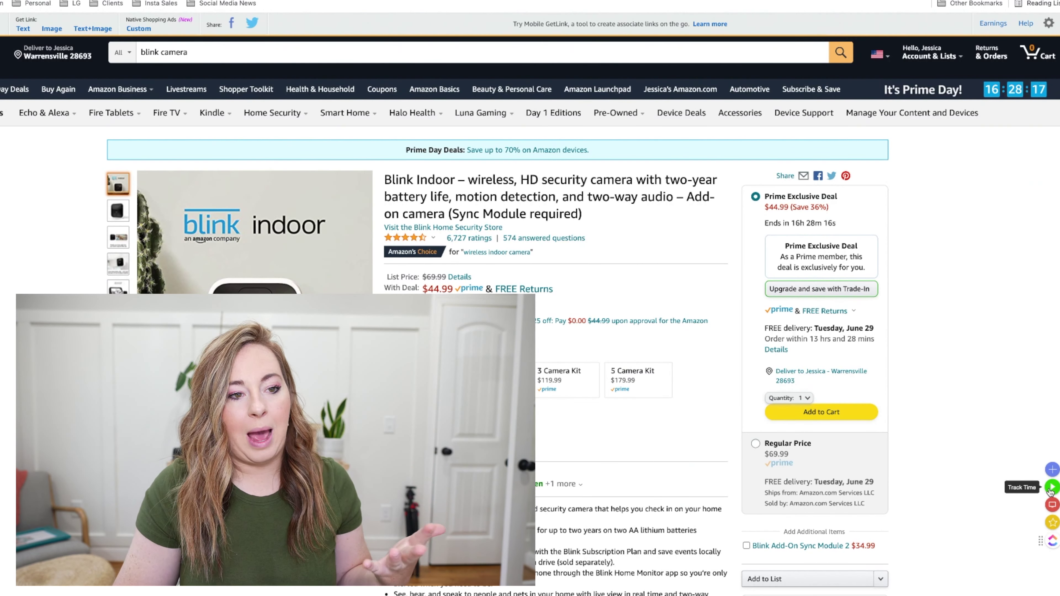
pyautogui.moveTo(1051, 508)
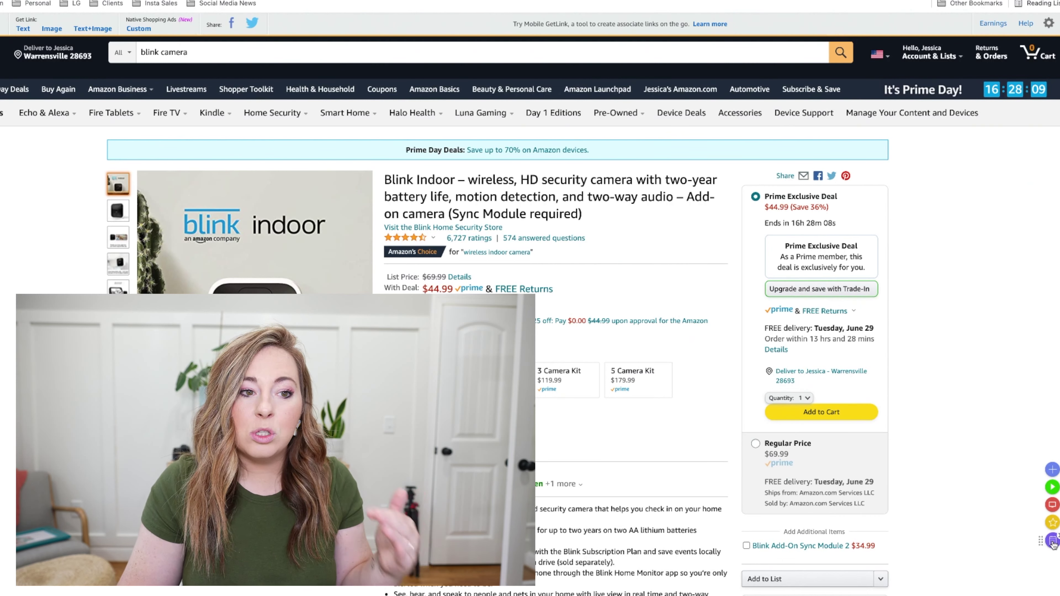
pyautogui.click(1053, 542)
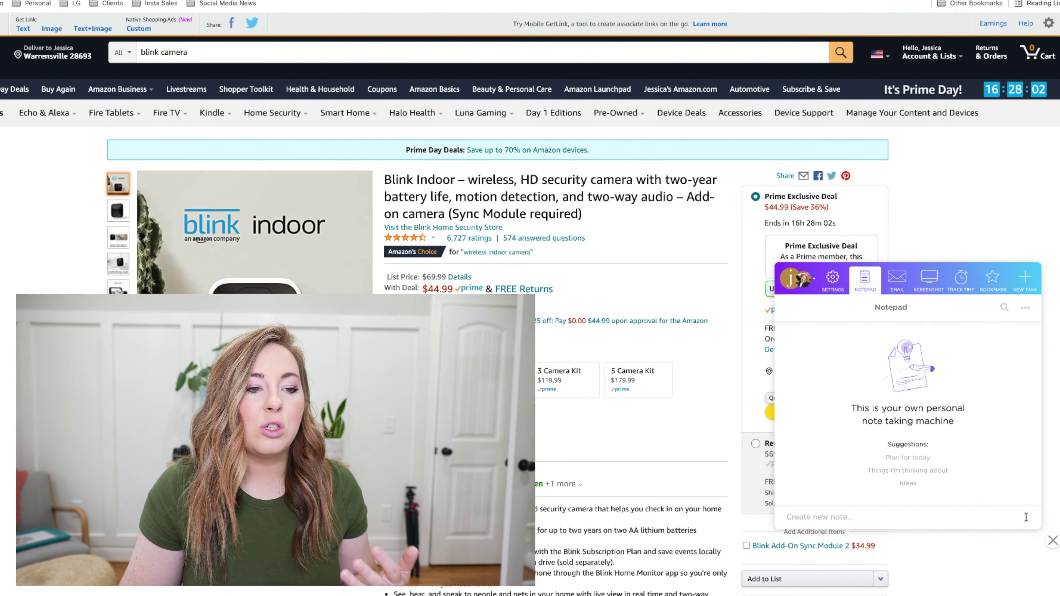
pyautogui.click(1053, 541)
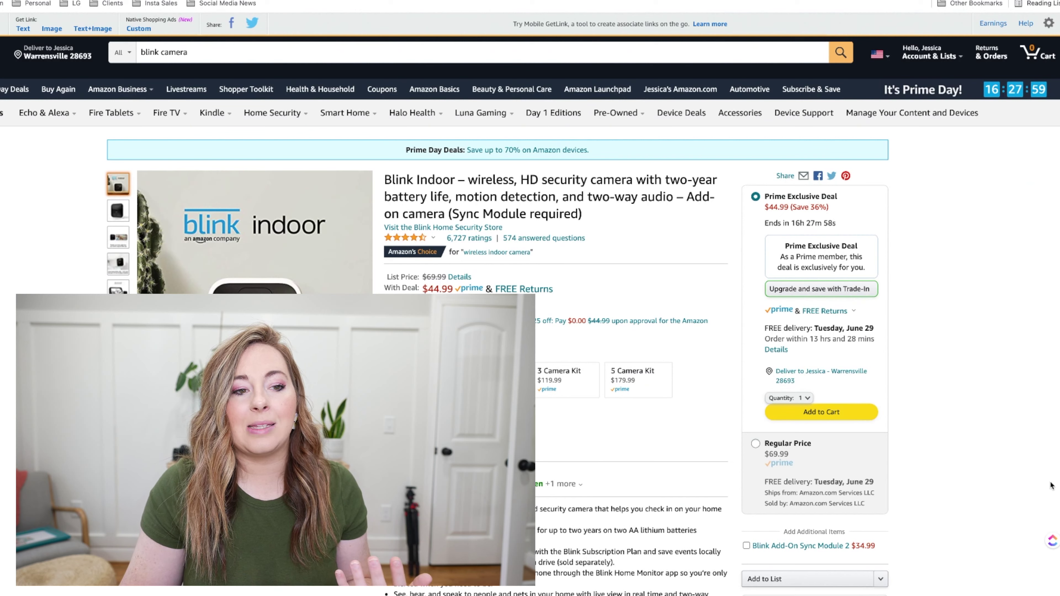
pyautogui.click(1053, 544)
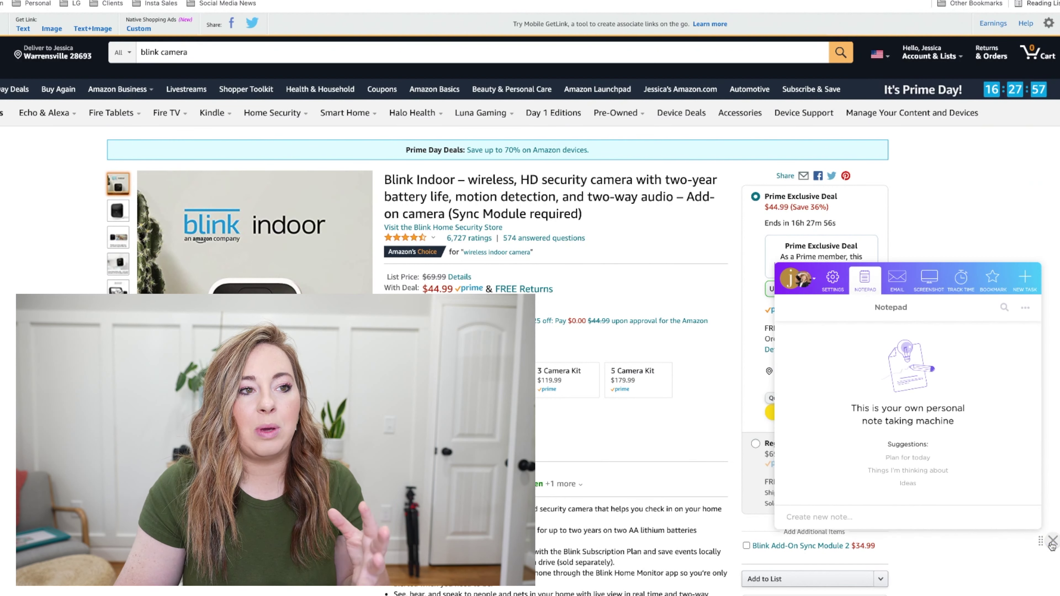
# - Draft a bookmark of the Blink Indoor page for The Book! > Process with the description "Love this cover idea (test)", and close it
pyautogui.click(994, 280)
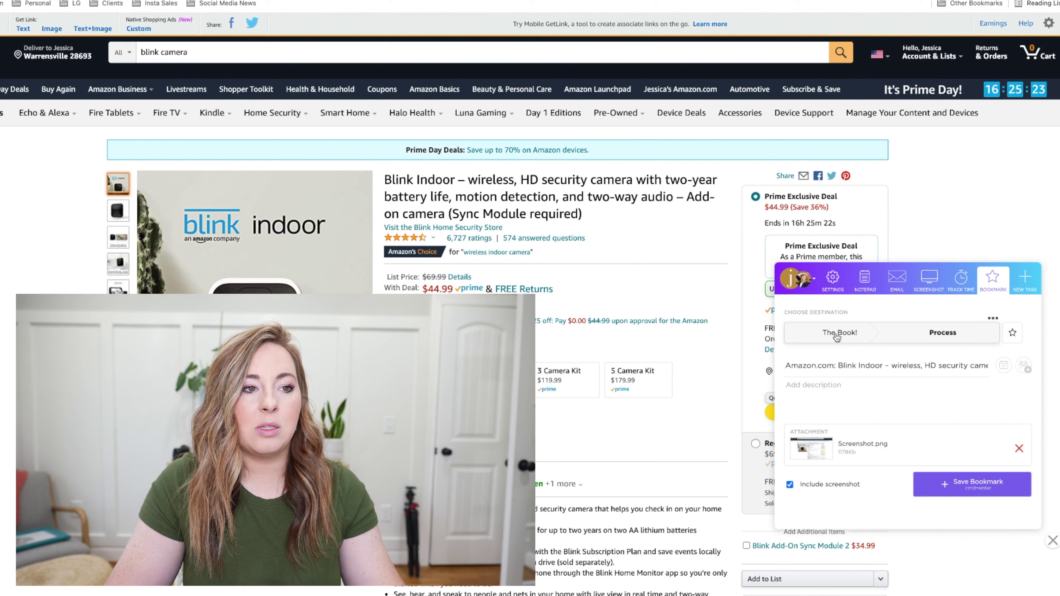
pyautogui.click(834, 400)
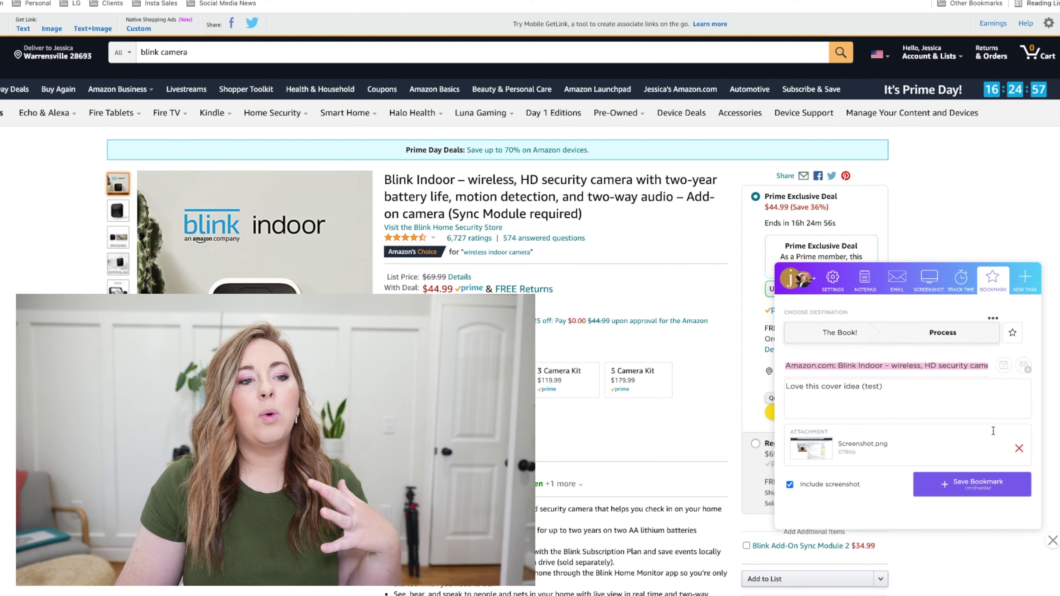
pyautogui.click(1054, 543)
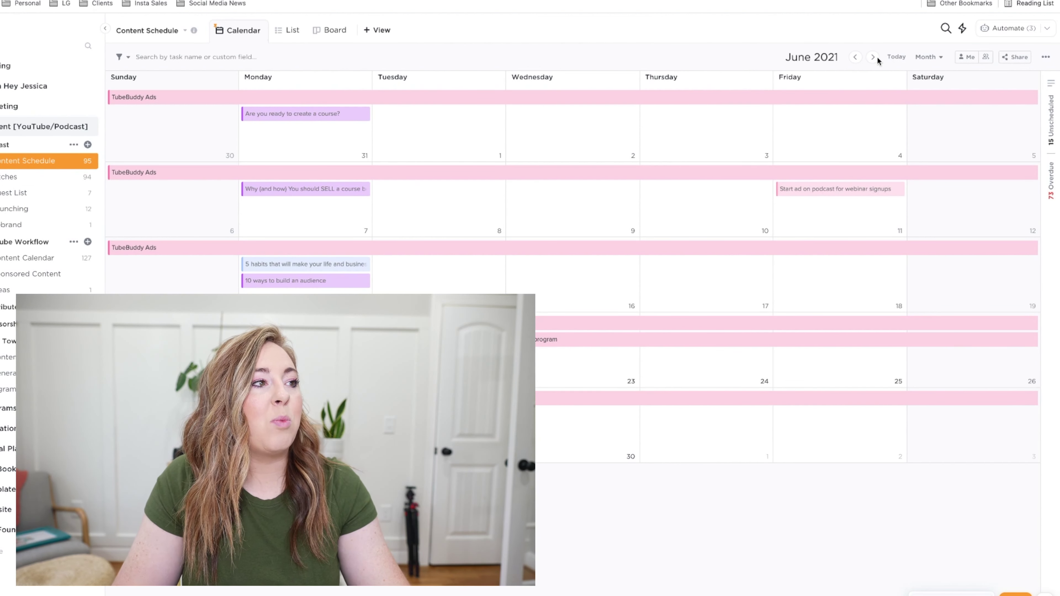
# - View the available statuses of the task "What I learned opening a retail store" in the Content Schedule calendar for July 2021
pyautogui.press('Right')
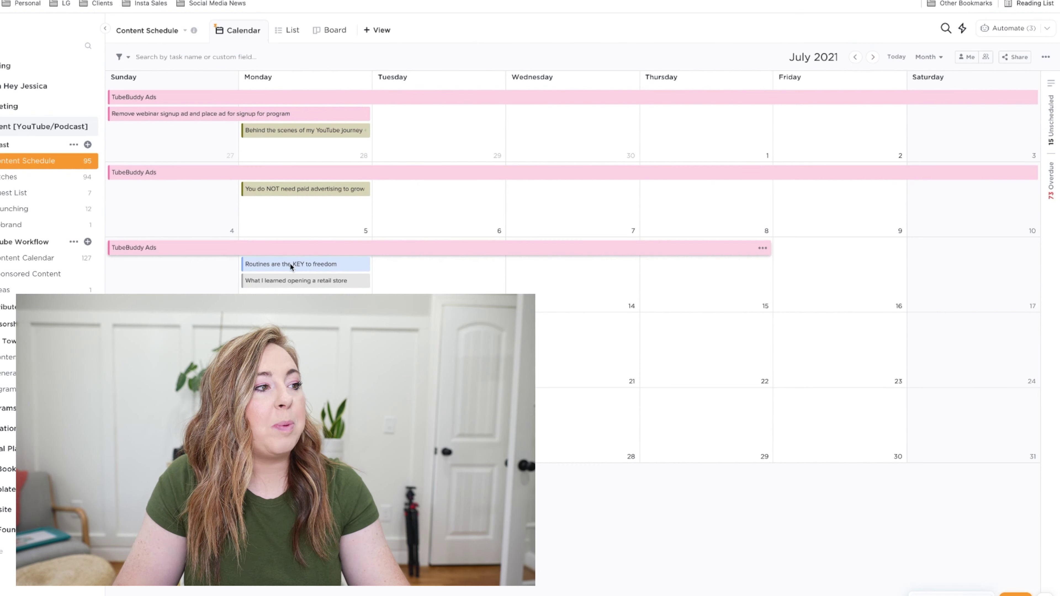
pyautogui.click(285, 282)
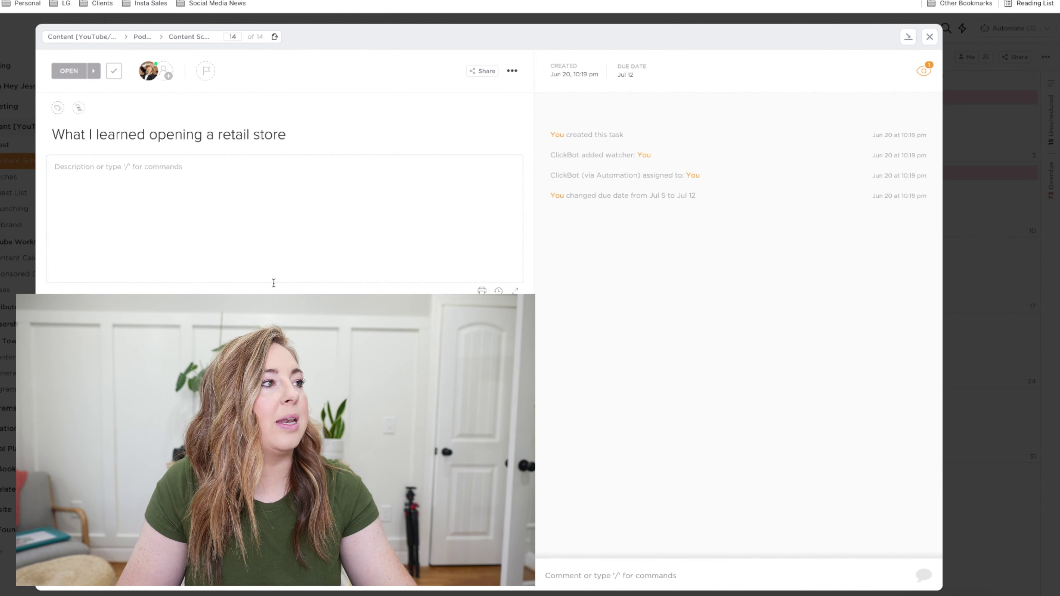
pyautogui.click(68, 71)
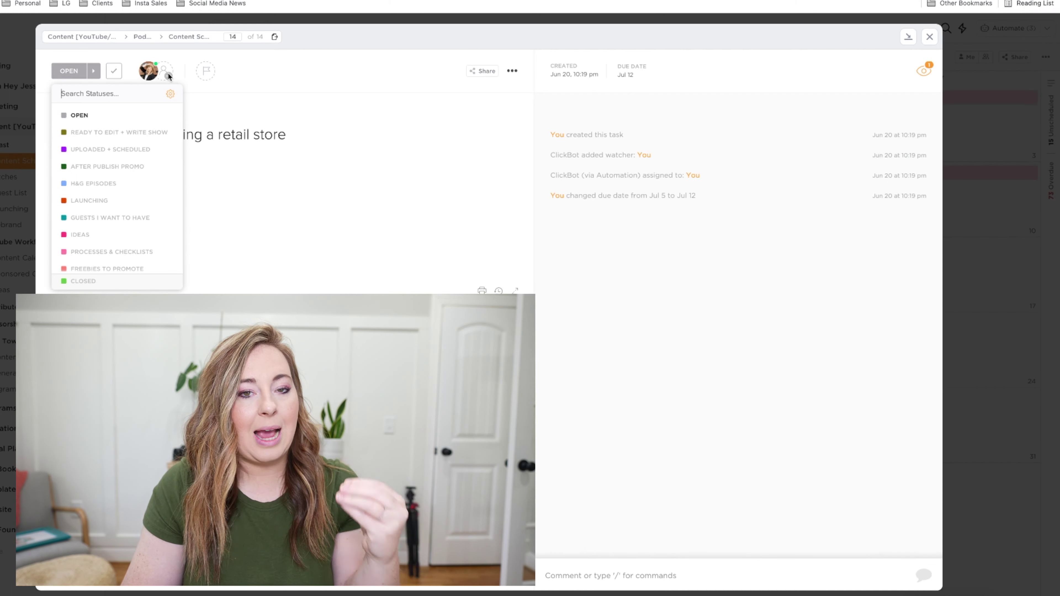
pyautogui.click(269, 73)
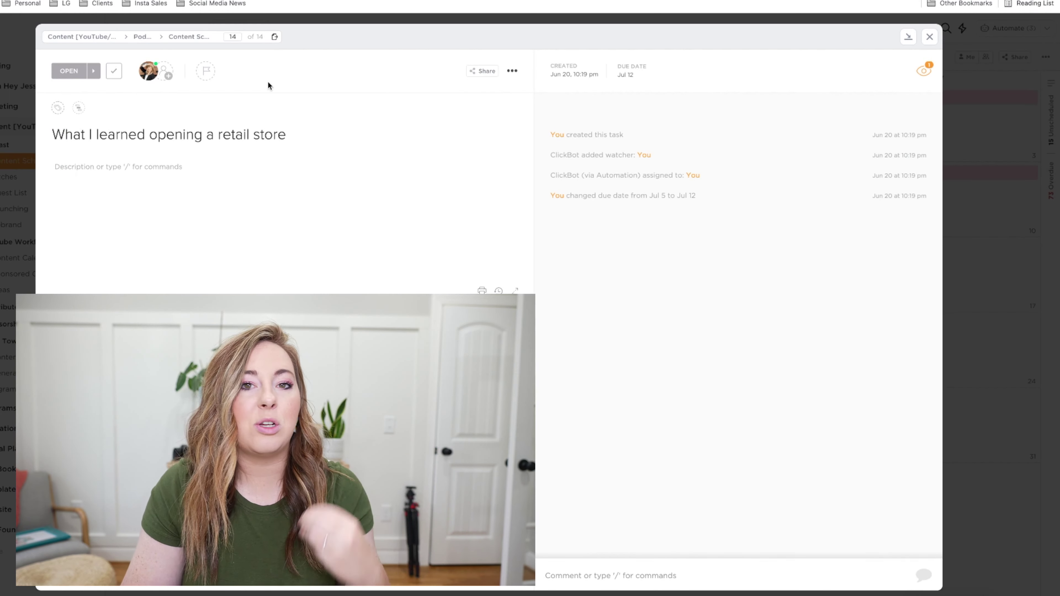
pyautogui.click(908, 37)
# - Review the Content Schedule list's active automations and the options for adding new ones
pyautogui.click(185, 31)
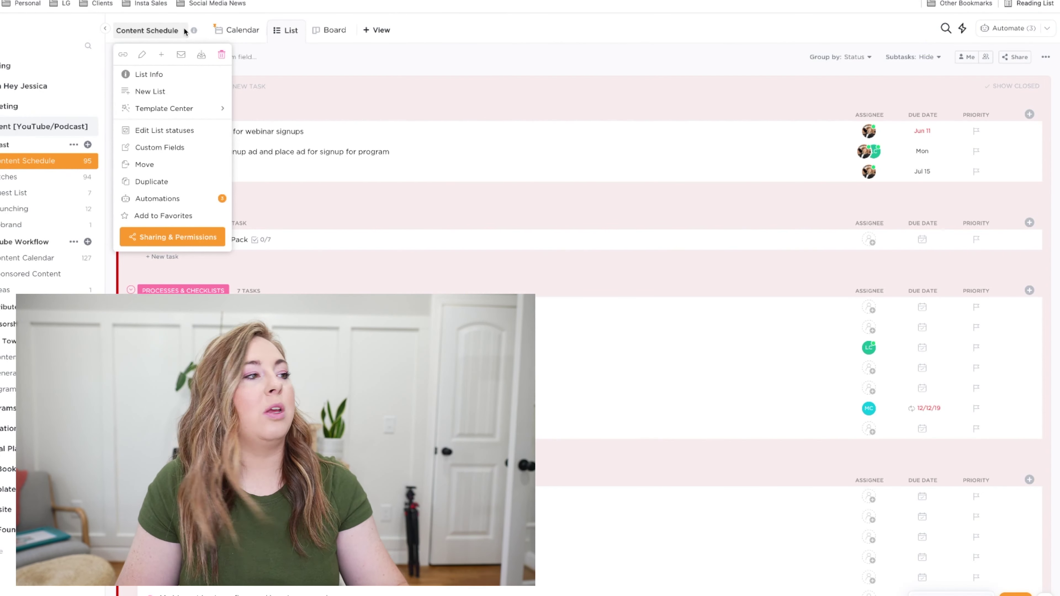
pyautogui.click(158, 204)
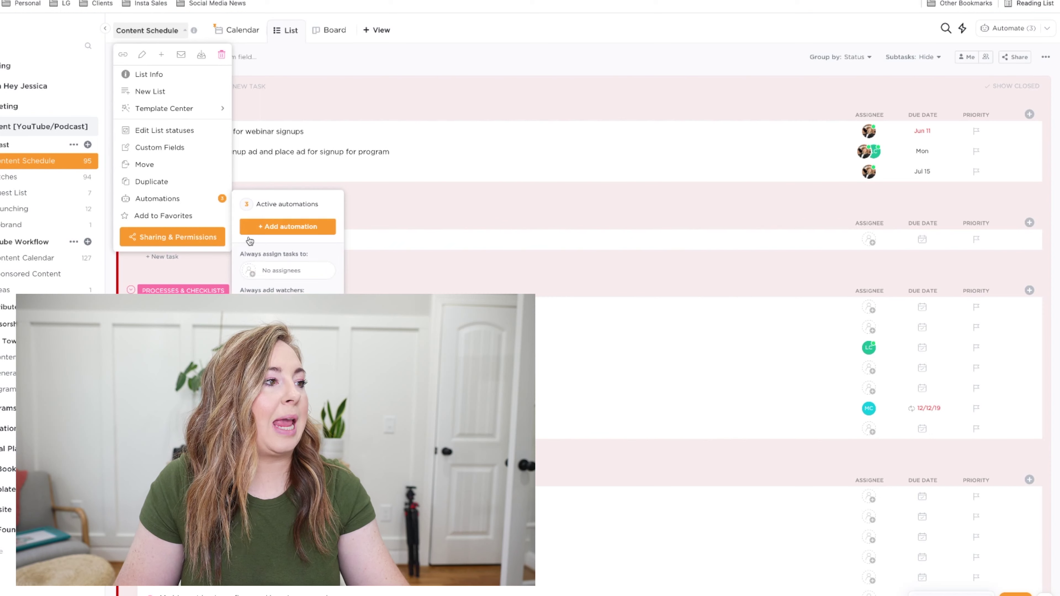
pyautogui.click(275, 227)
pyautogui.click(268, 205)
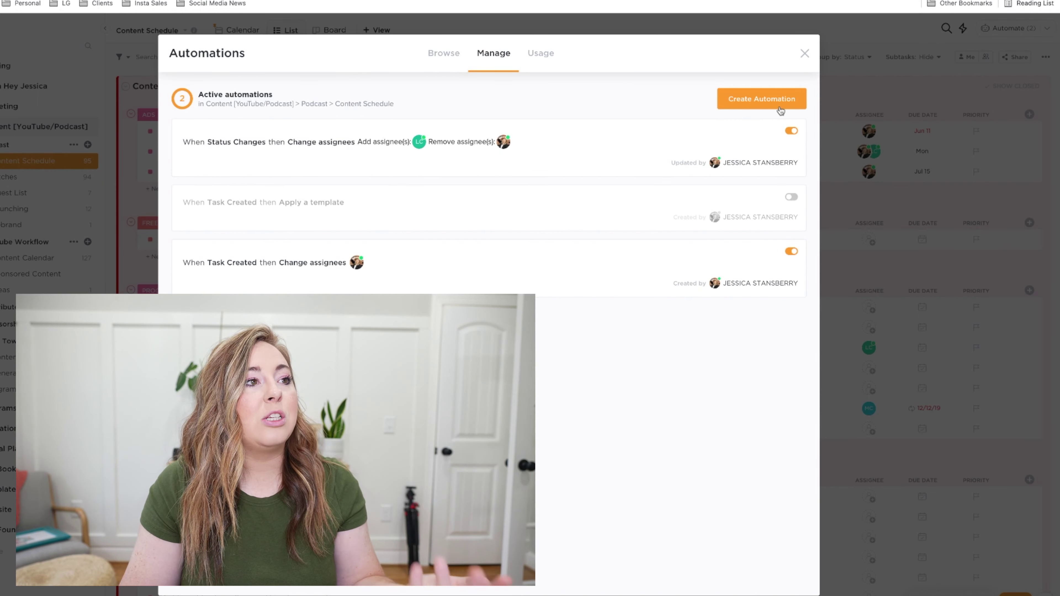
pyautogui.click(453, 60)
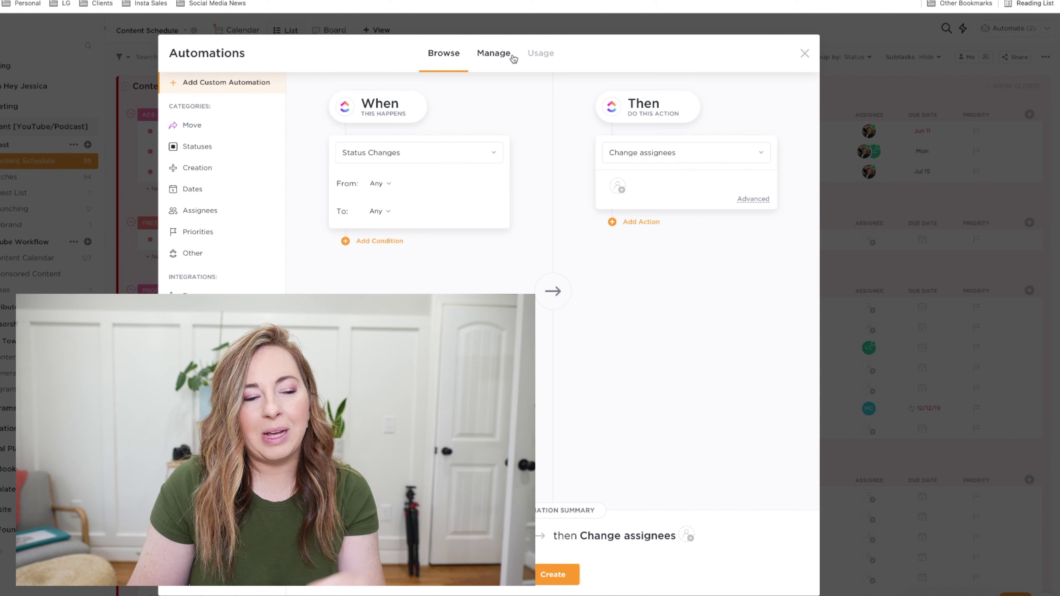
pyautogui.click(494, 62)
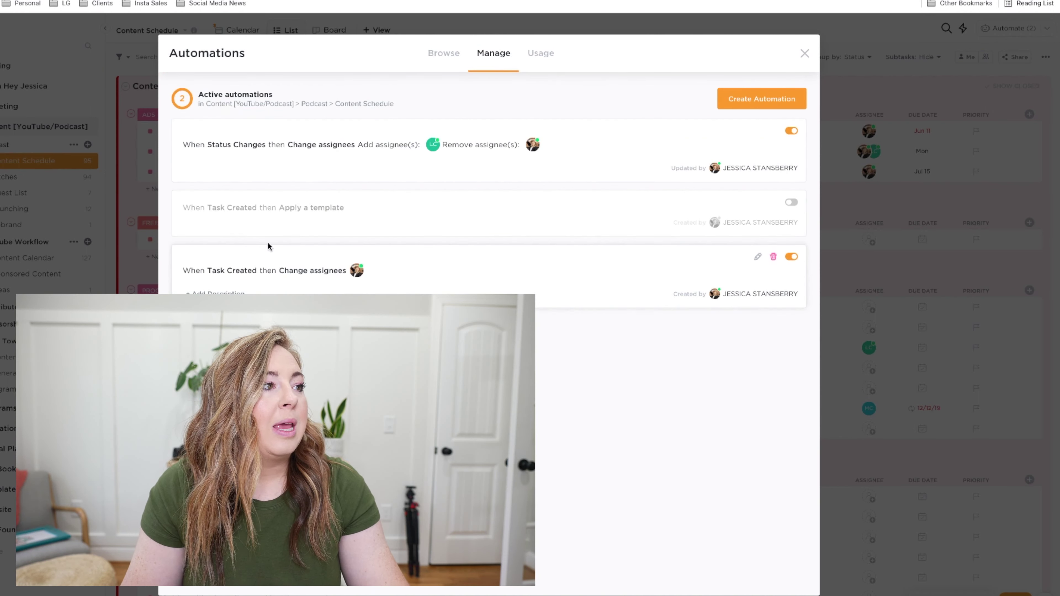
# - Look through the available triggers for a custom automation on the Content Schedule list and close it without creating one
pyautogui.click(266, 142)
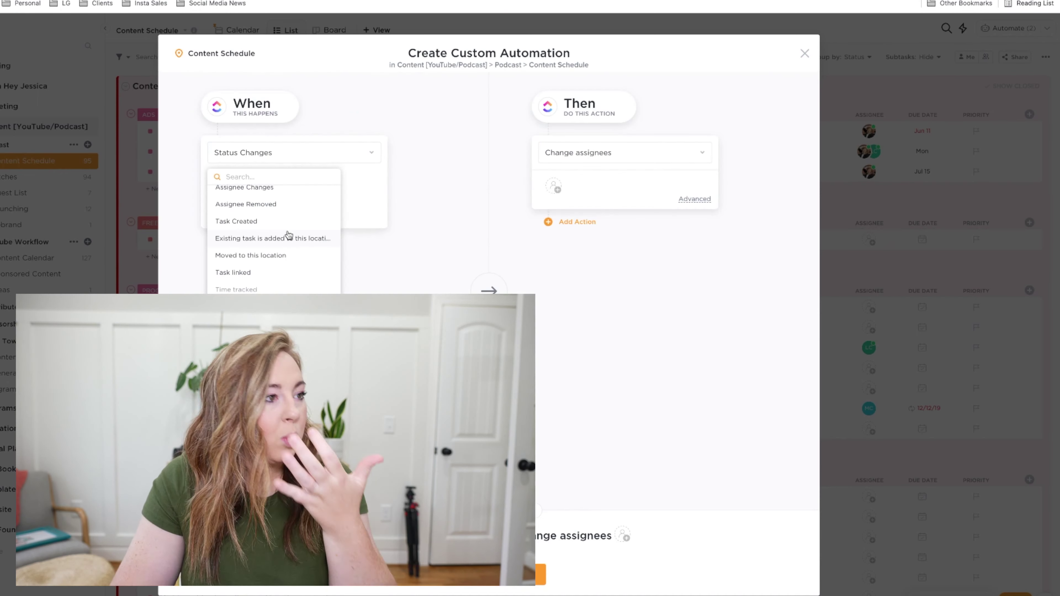
pyautogui.click(434, 191)
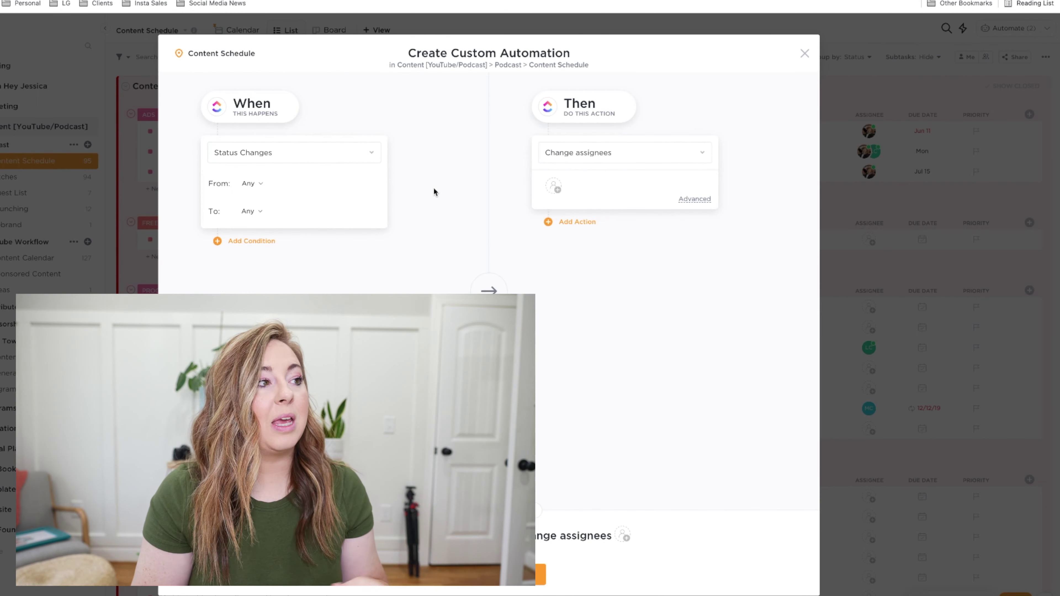
pyautogui.click(805, 52)
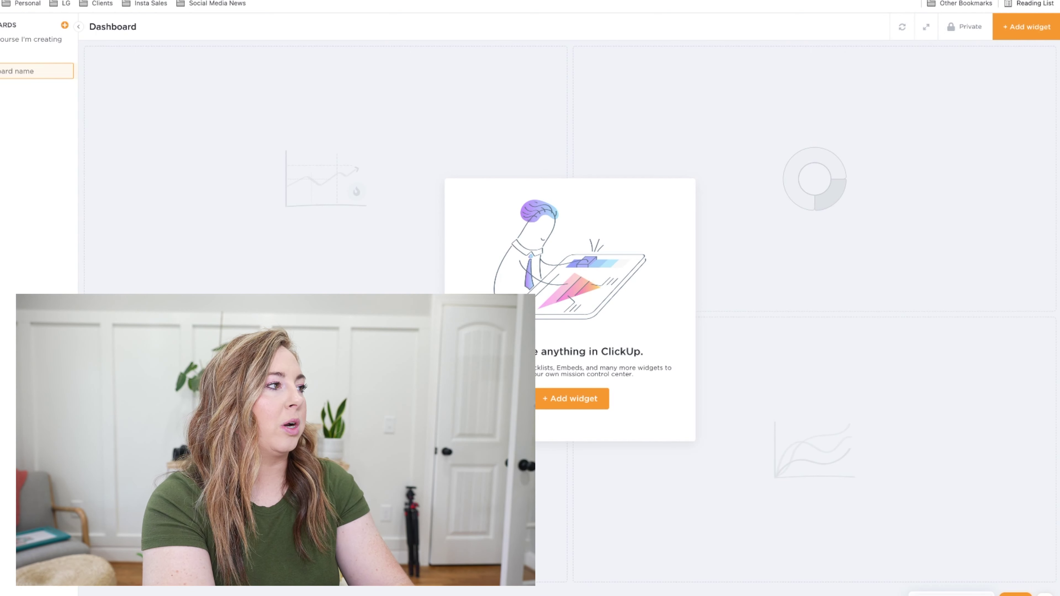
# - Name the dashboard Top of Mind and set up a Task List widget MY STUFFS with all locations, grouped by due date, including subtasks
pyautogui.press('Return')
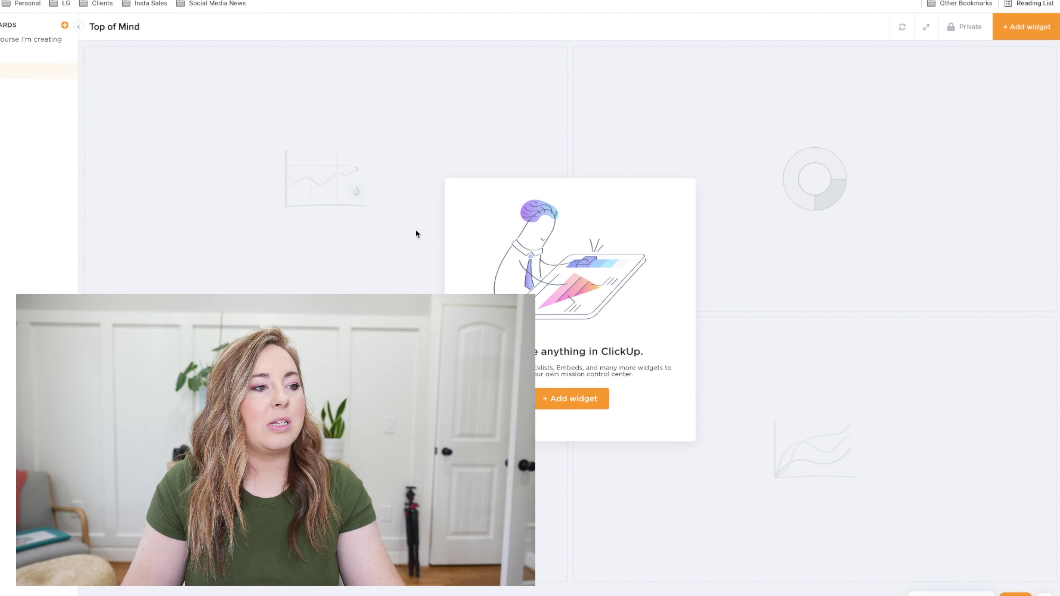
pyautogui.click(572, 401)
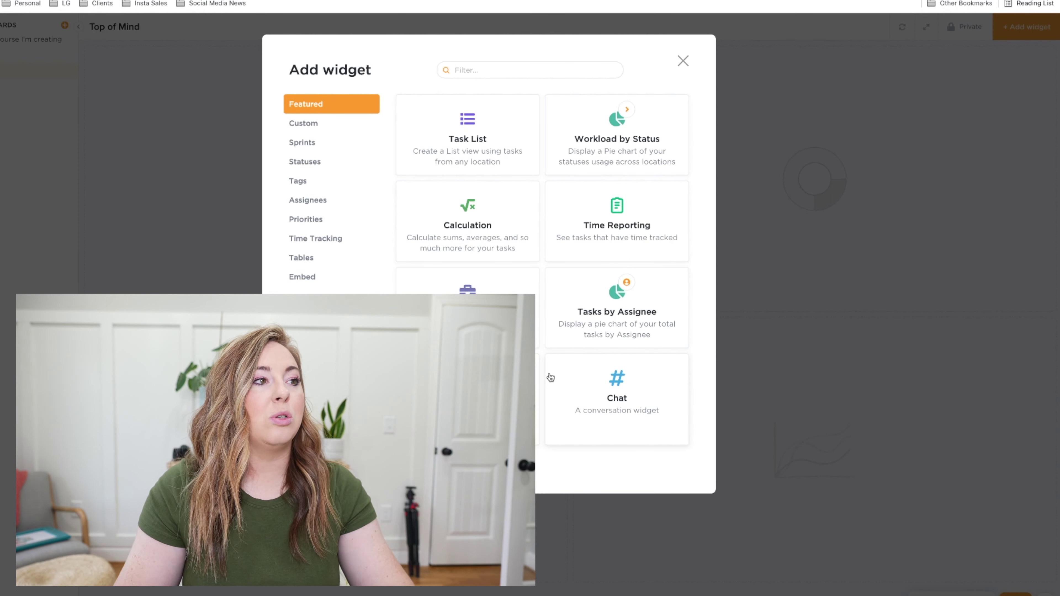
pyautogui.click(491, 119)
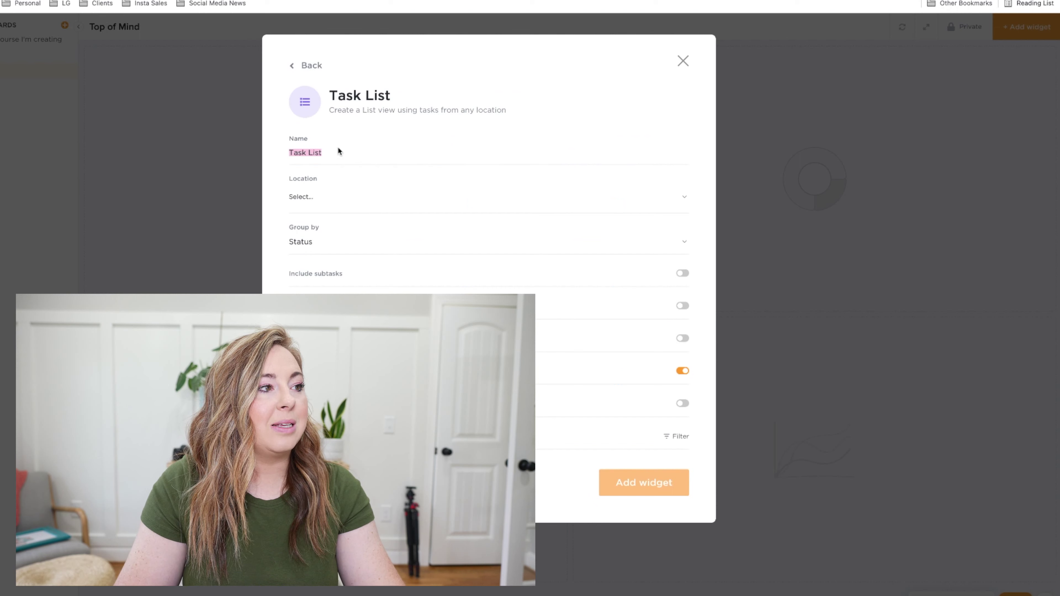
pyautogui.write('MYU')
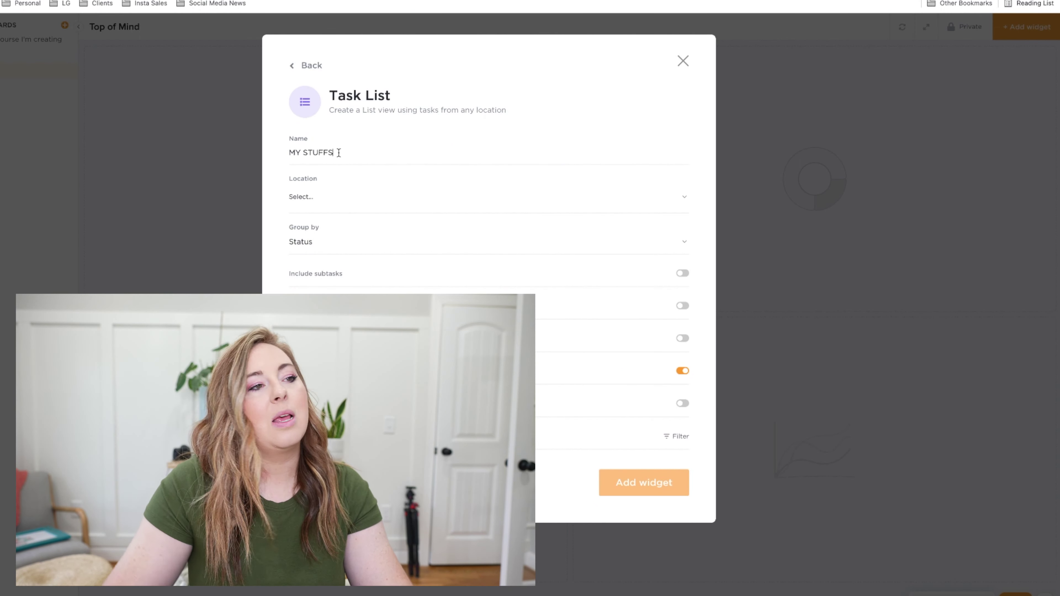
pyautogui.click(659, 208)
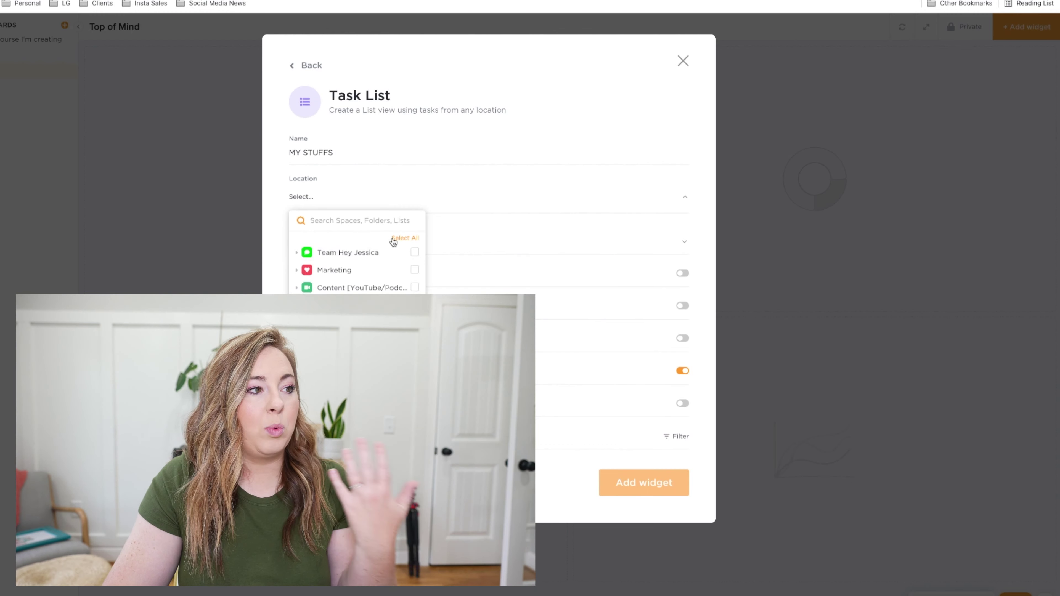
pyautogui.click(402, 239)
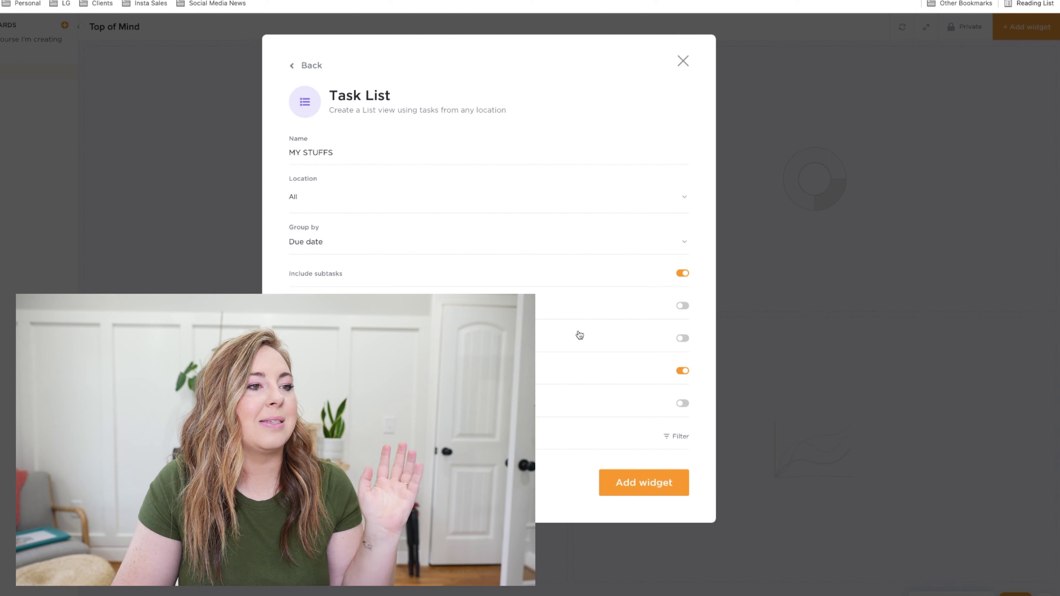
# - Filter the MY STUFFS widget to tasks where the assignee is Me, and add it to the dashboard
pyautogui.click(679, 437)
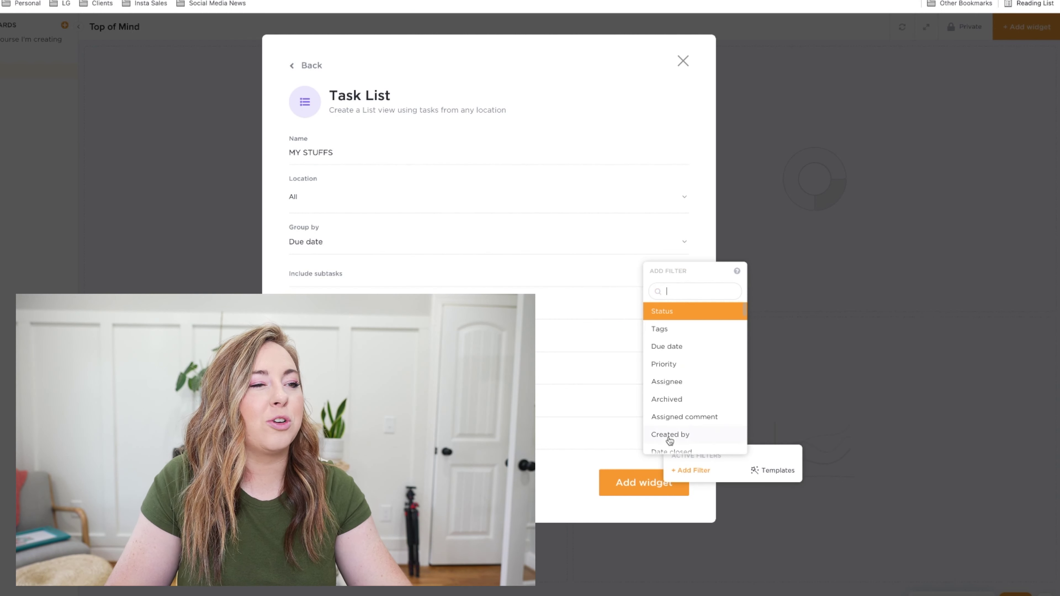
pyautogui.click(700, 475)
pyautogui.click(695, 475)
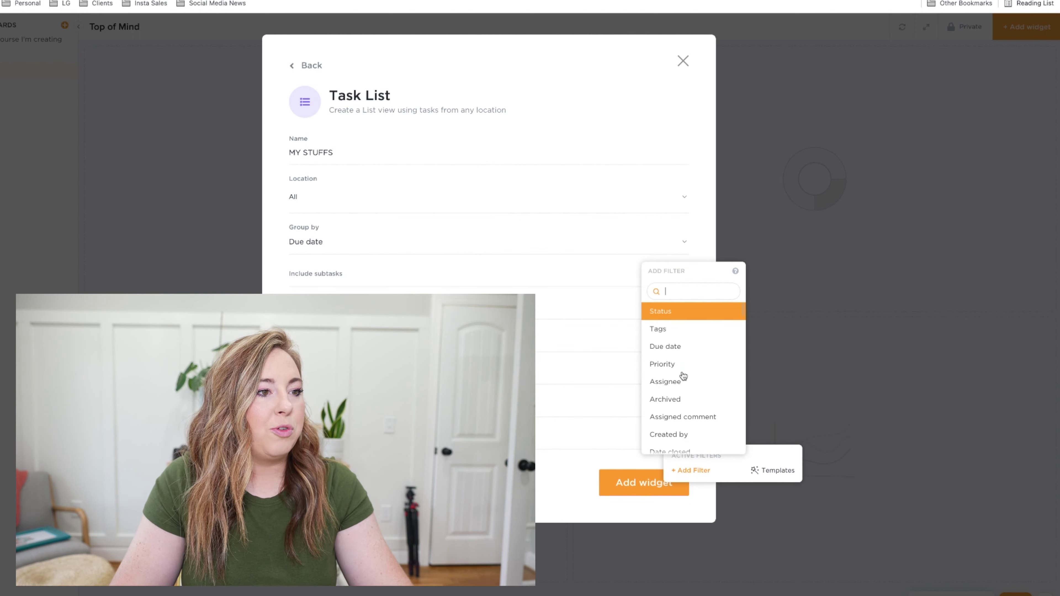
pyautogui.click(669, 382)
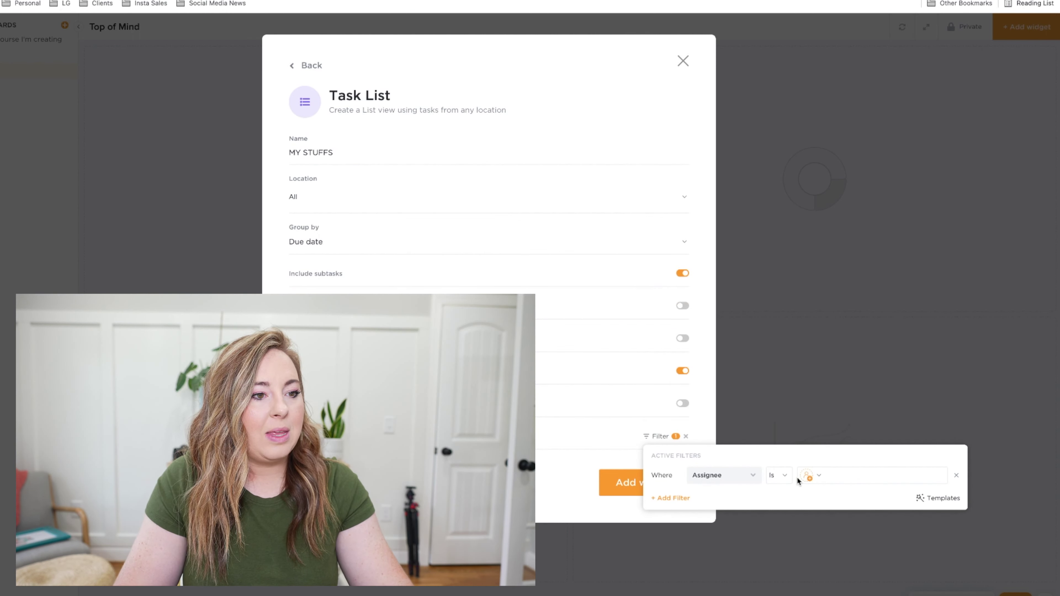
pyautogui.click(822, 477)
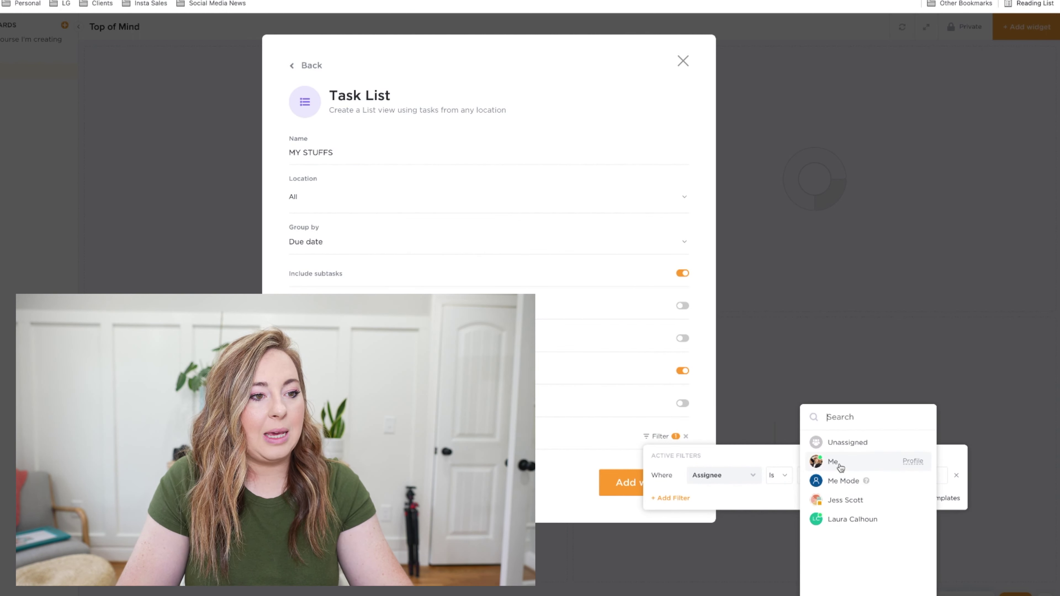
pyautogui.click(840, 467)
pyautogui.click(557, 464)
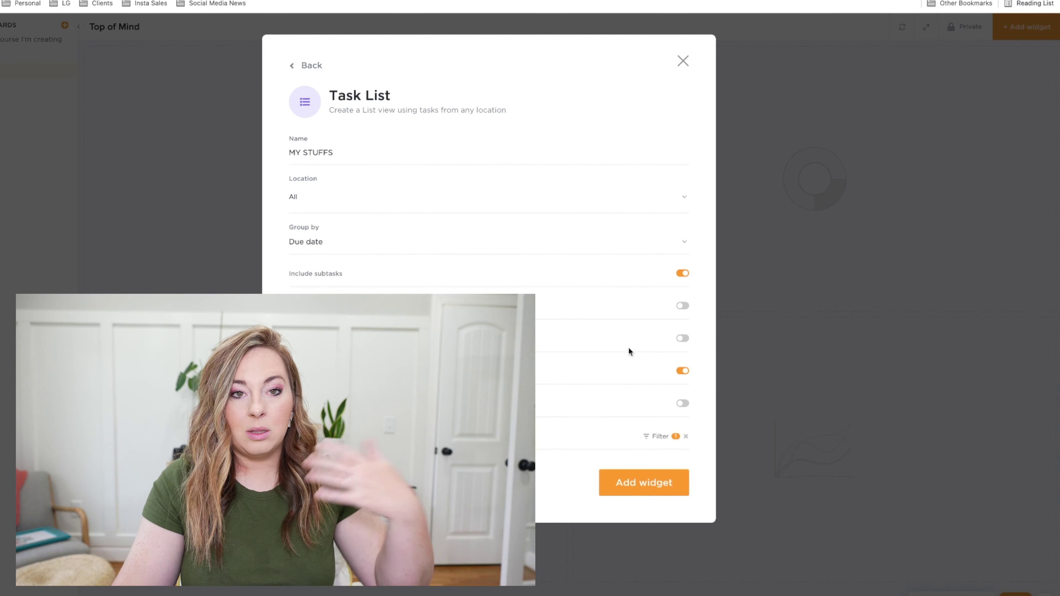
pyautogui.click(651, 484)
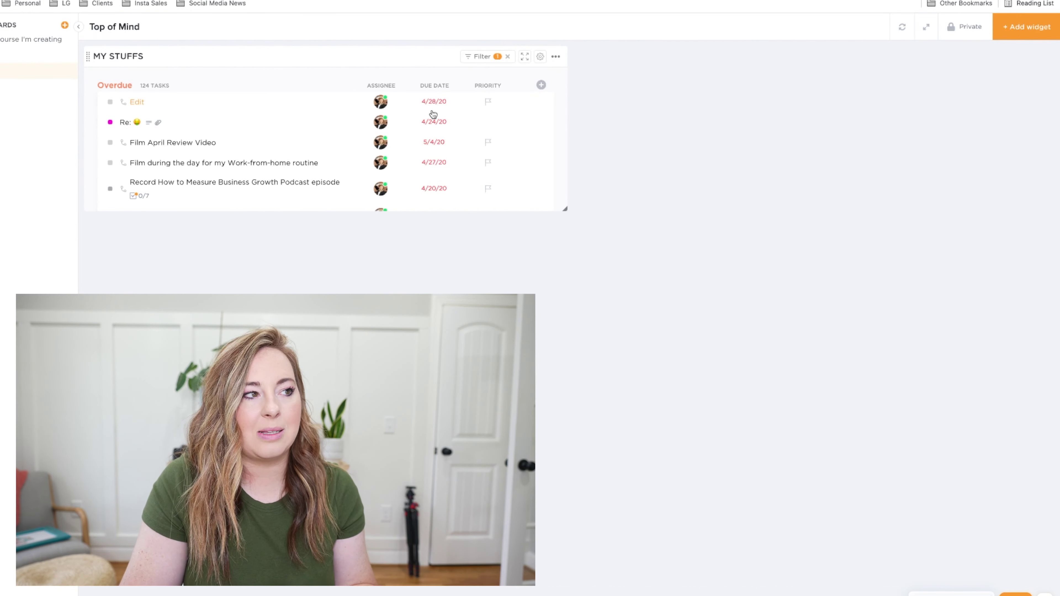
# - Set the status of the overdue task Film April Review Video in the MY STUFFS widget to Closed, and close the task
pyautogui.scroll(-10, 434, 114)
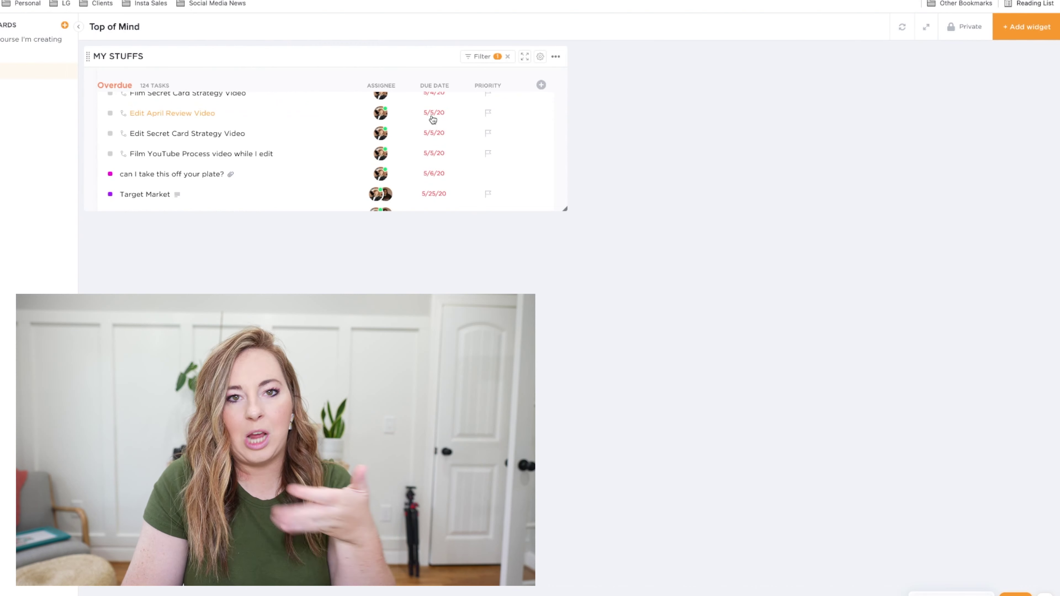
pyautogui.scroll(-10, 433, 119)
pyautogui.scroll(-10, 433, 119)
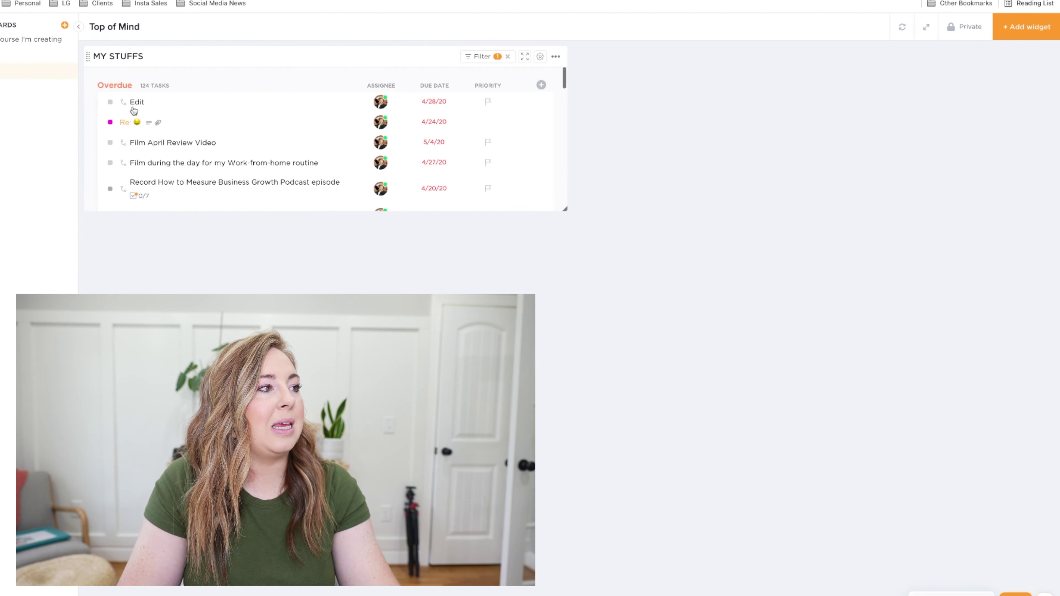
pyautogui.click(191, 150)
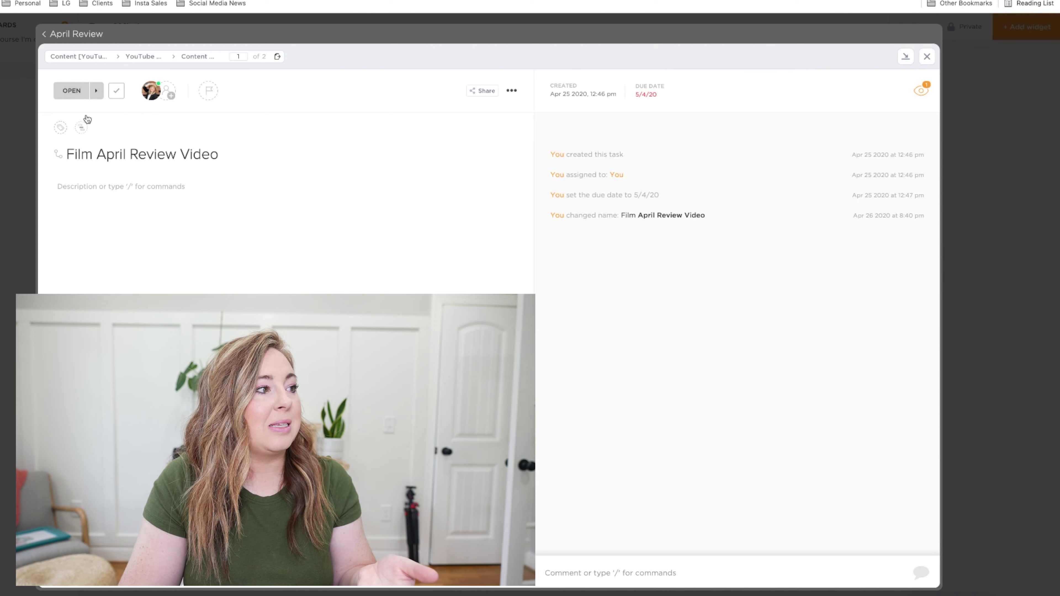
pyautogui.click(96, 90)
pyautogui.click(112, 253)
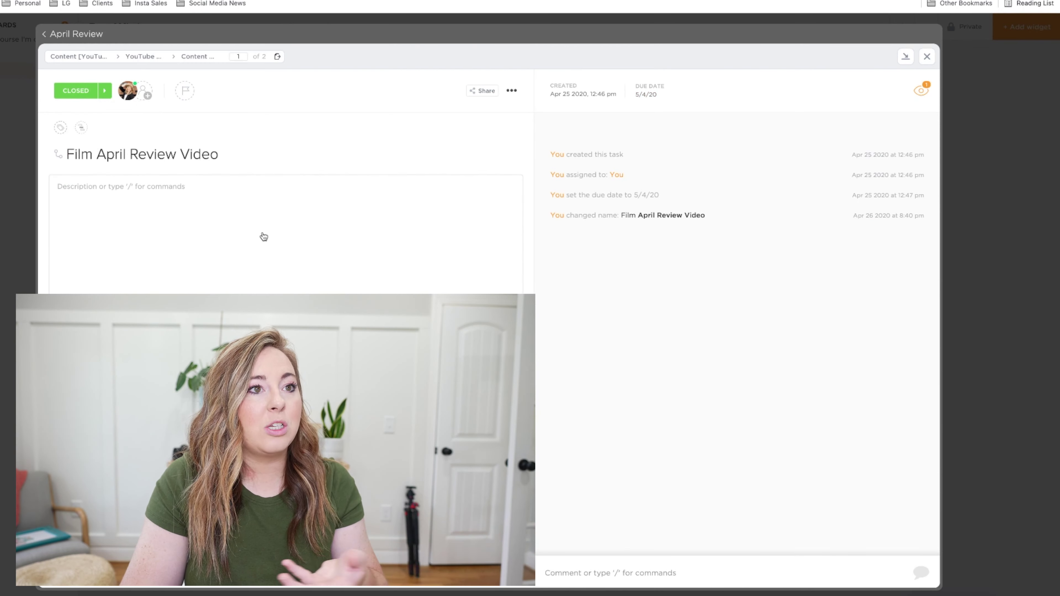
pyautogui.click(927, 56)
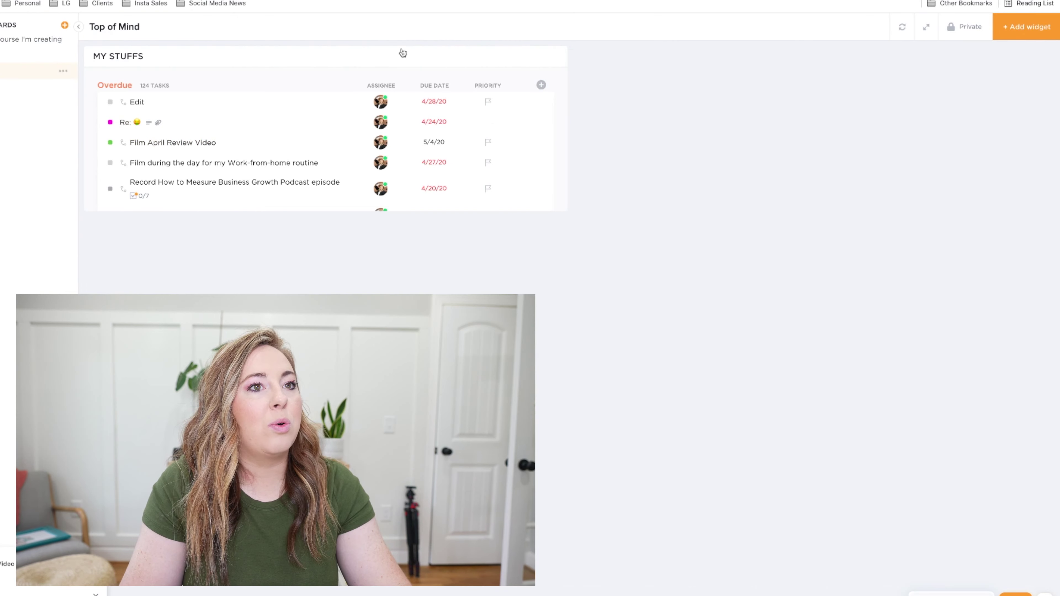
# - Add a Chat widget named Team Chat to the dashboard, and clear and dismiss its watcher search
pyautogui.click(1026, 26)
pyautogui.click(634, 382)
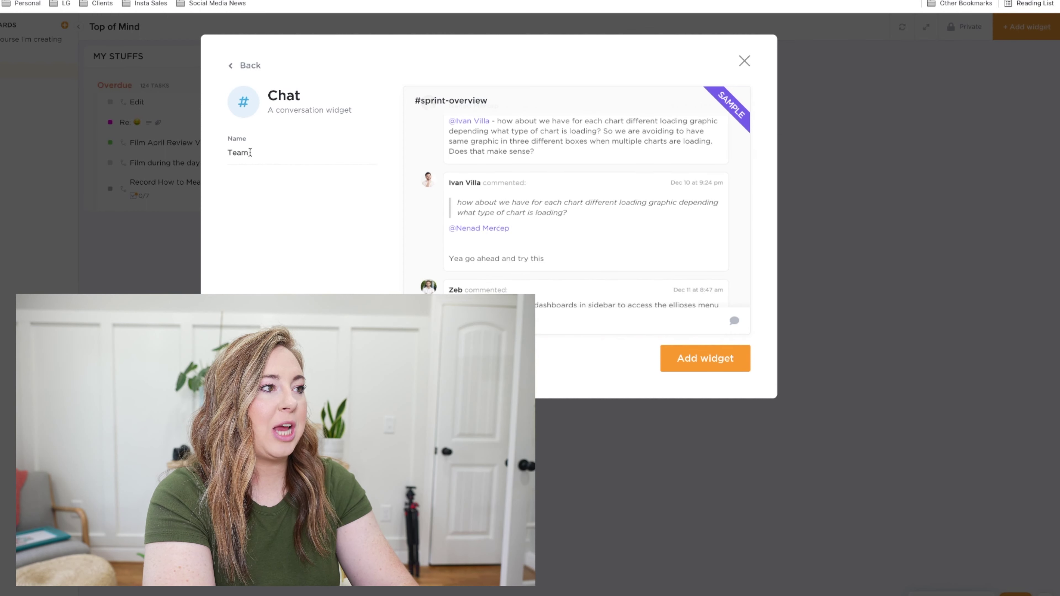
pyautogui.click(705, 362)
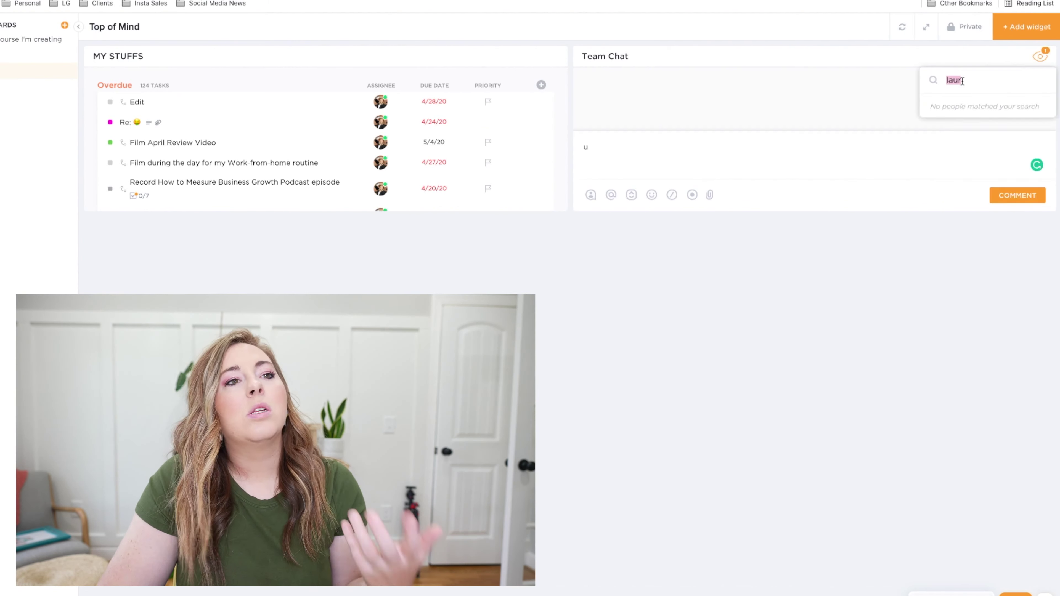
pyautogui.press('BackSpace')
pyautogui.click(795, 97)
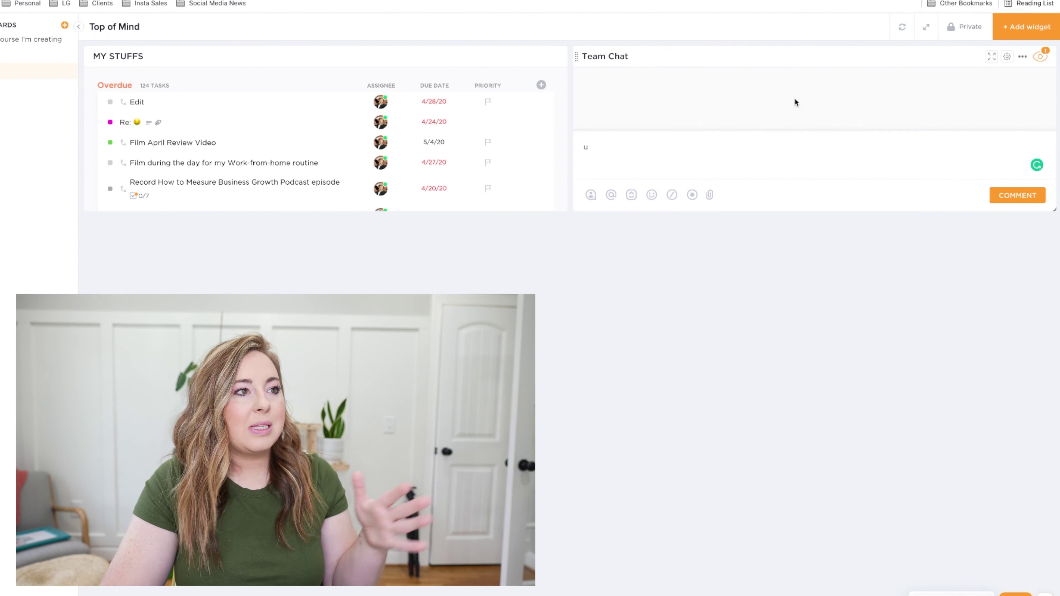